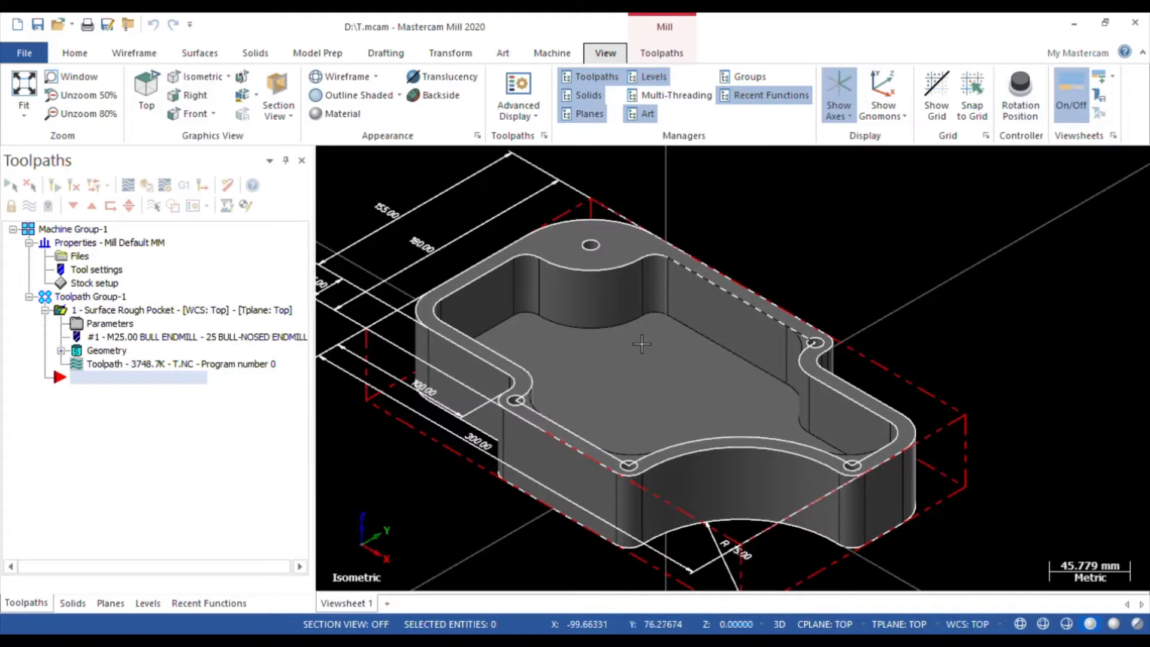
- Start a drilling toolpath and switch the part to wireframe display for picking the holes
scroll(581, 401, "down", 1)
scroll(673, 331, "down", 1)
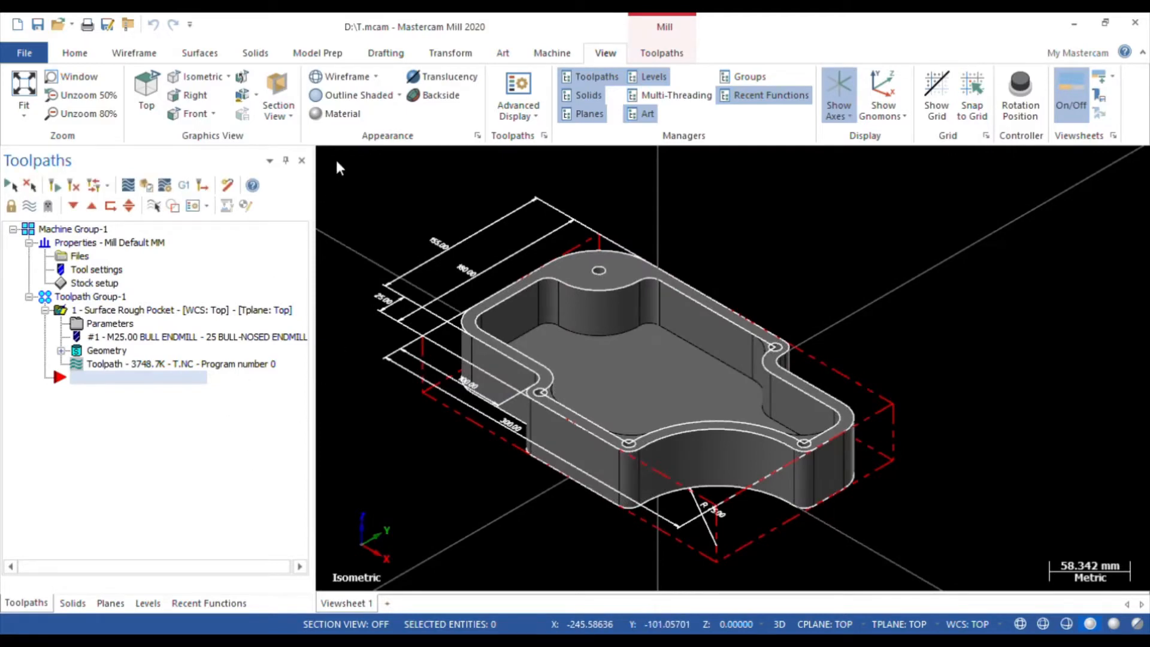
left_click(478, 175)
scroll(659, 258, "up", 5)
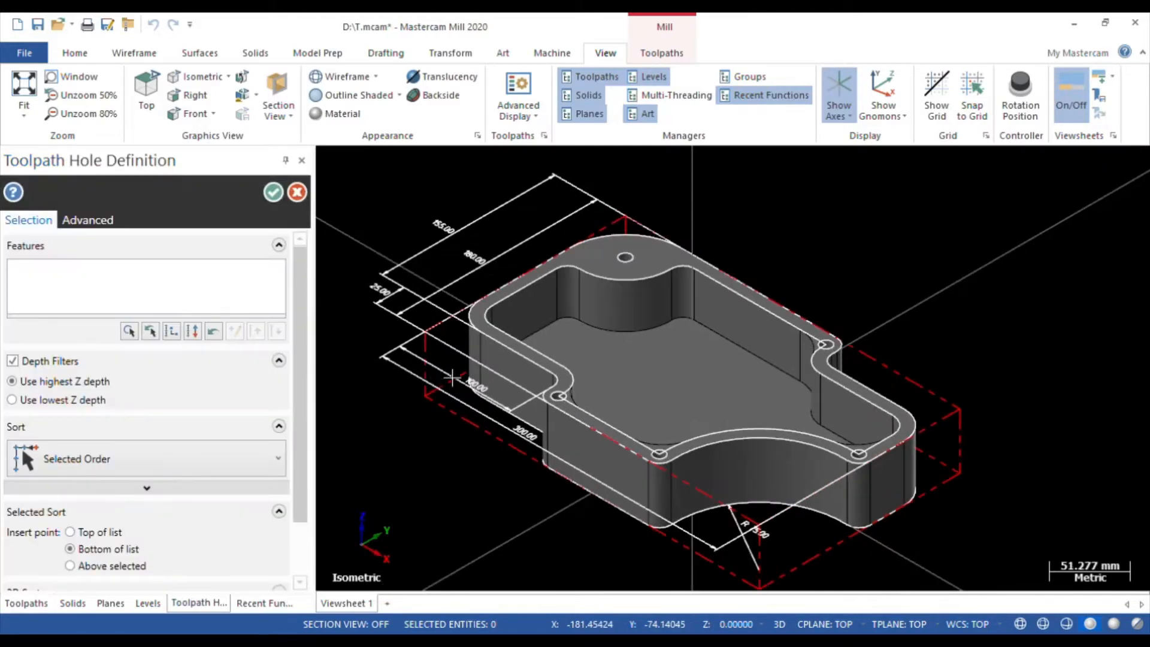
key("alt+s")
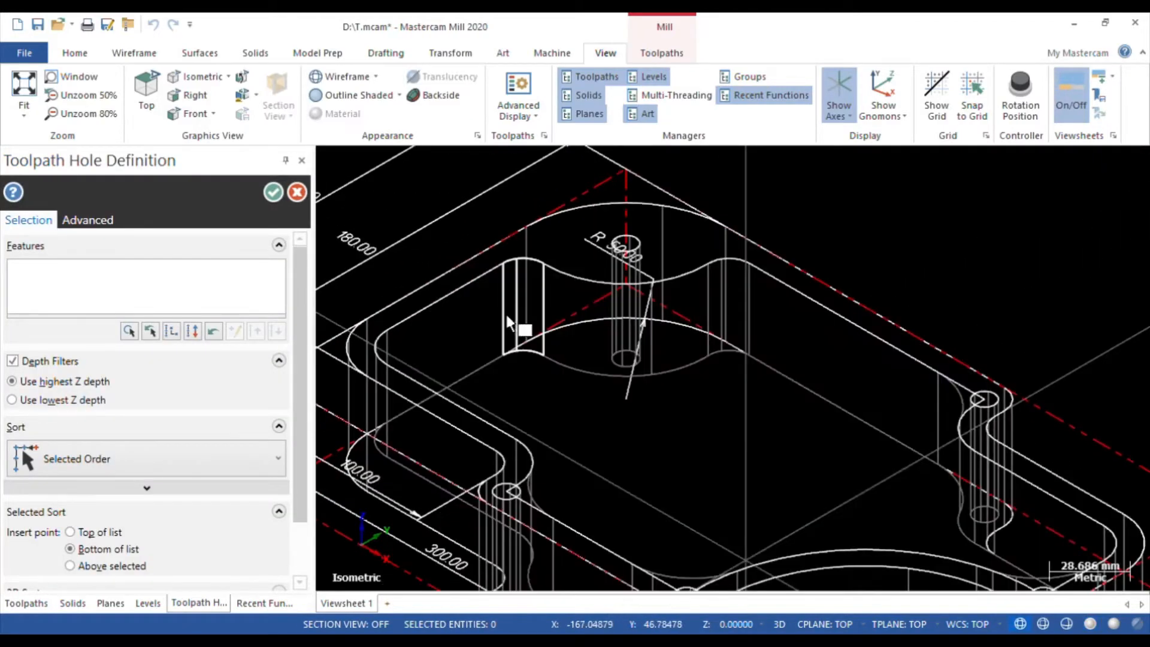
- Add the top arcs of the hole at the inner step corner and the hole in the large rounded corner as drilling features
scroll(509, 452, "up", 2)
scroll(511, 453, "up", 1)
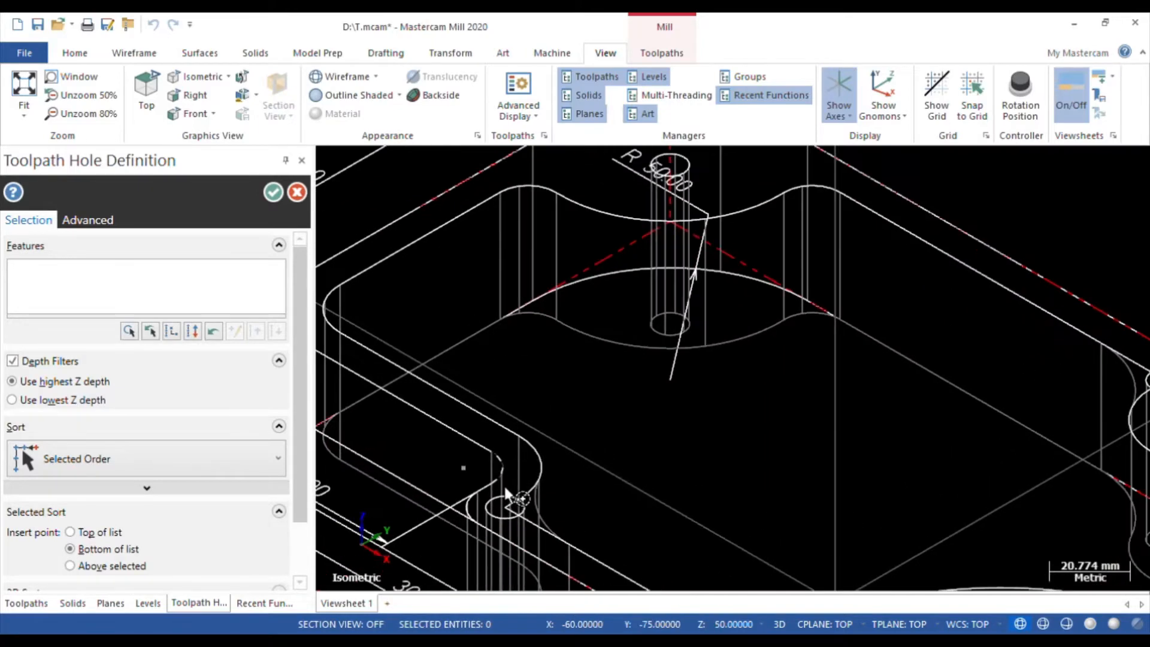
left_click(514, 492)
scroll(487, 509, "down", 2)
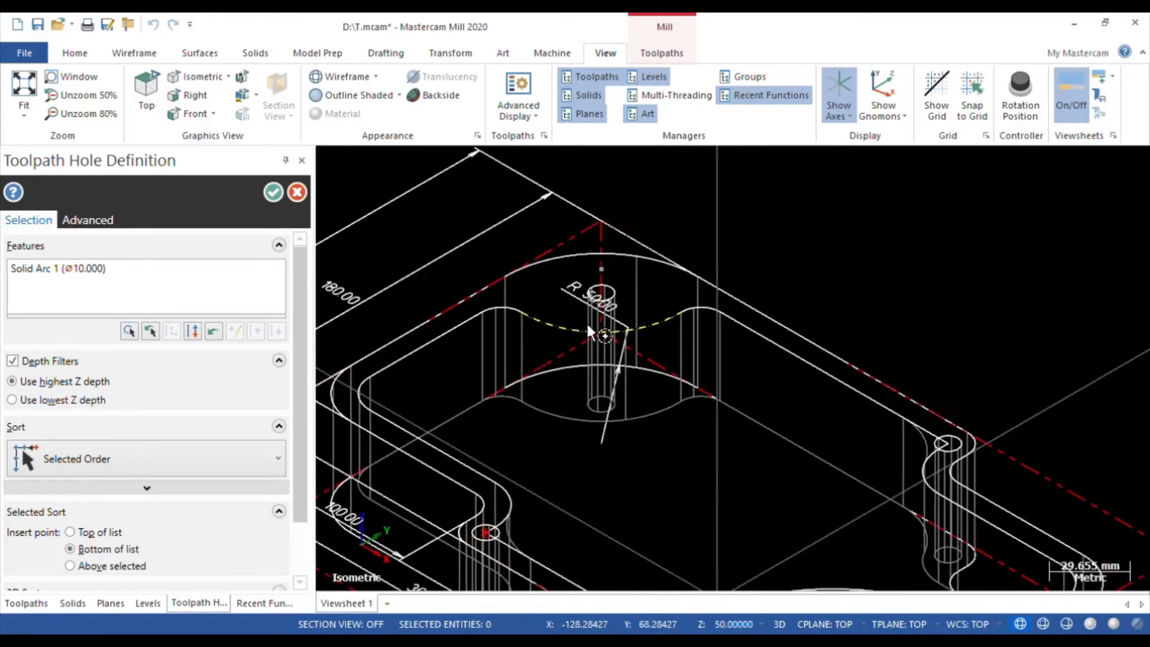
scroll(620, 257, "up", 4)
left_click(616, 294)
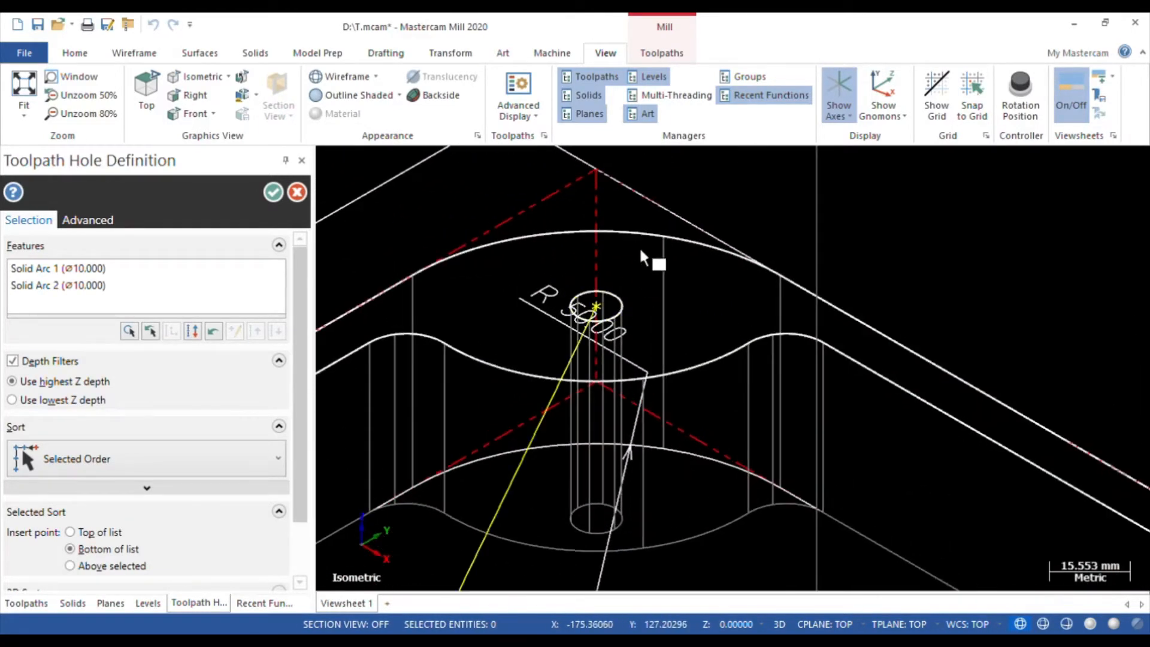
- Add the top arcs of the remaining three 10 mm holes, ending with the two beside the R75 cutout
scroll(609, 227, "down", 10)
scroll(799, 372, "up", 8)
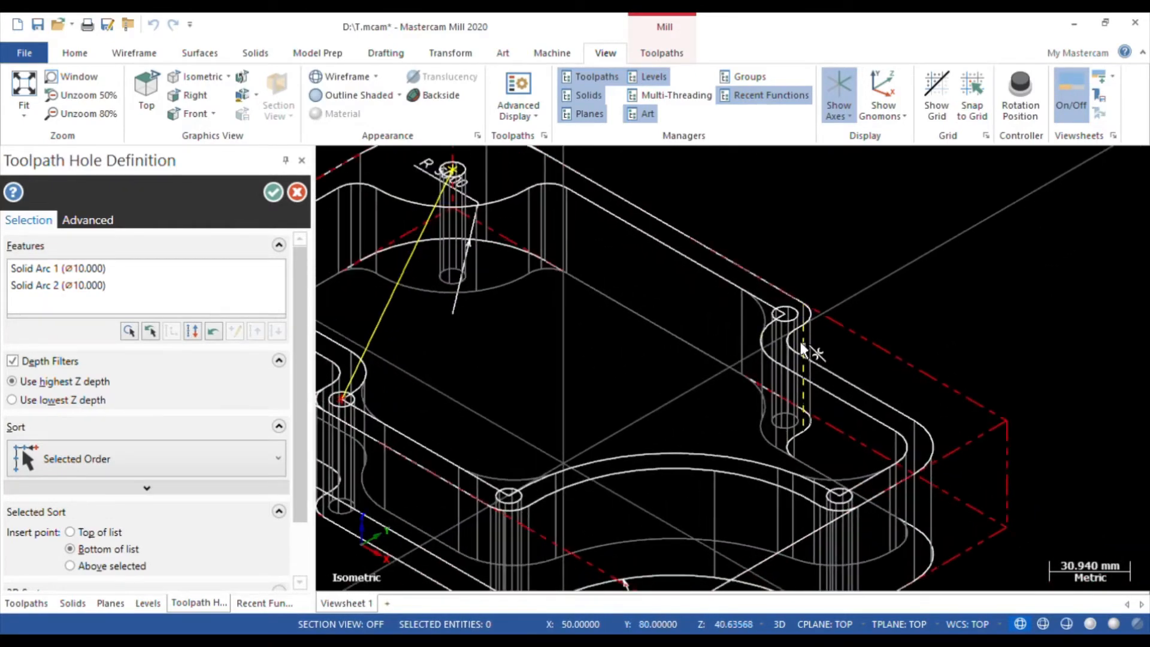
left_click(794, 293)
scroll(806, 430, "down", 4)
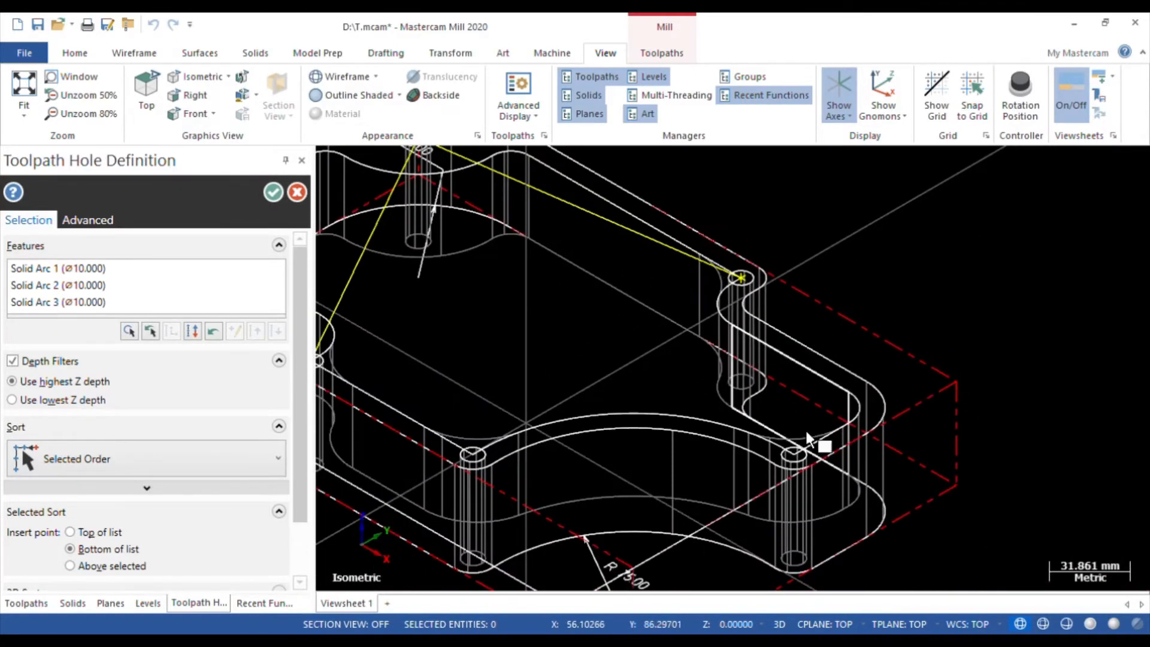
scroll(813, 438, "up", 6)
left_click(793, 455)
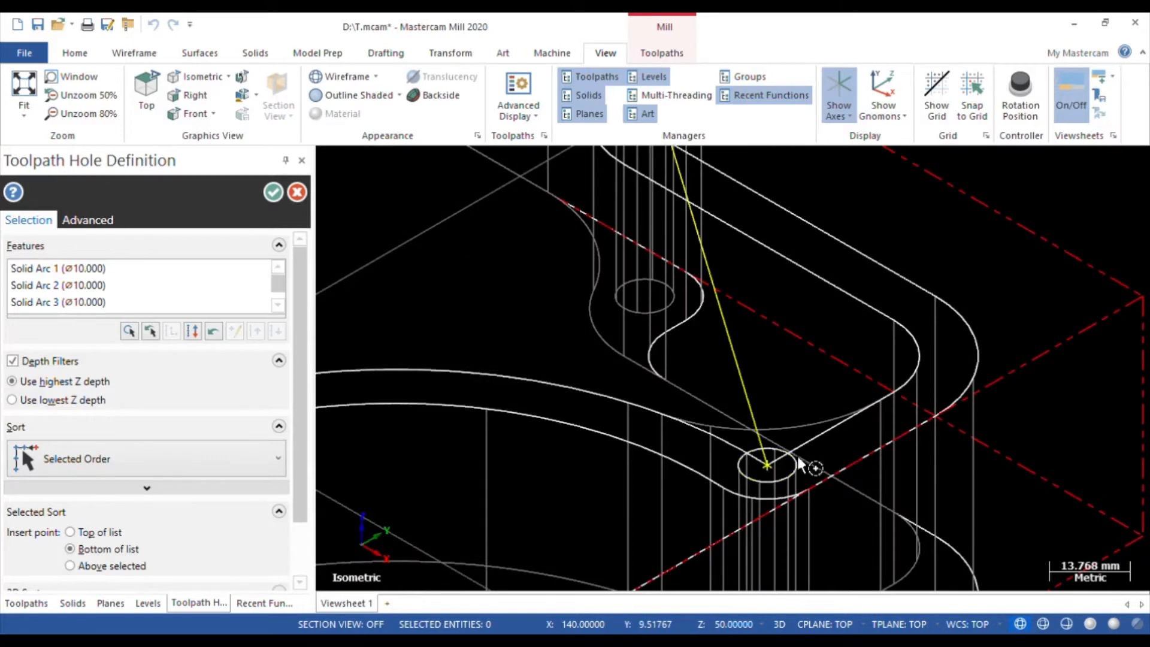
scroll(871, 362, "down", 4)
scroll(518, 398, "up", 2)
scroll(519, 402, "up", 1)
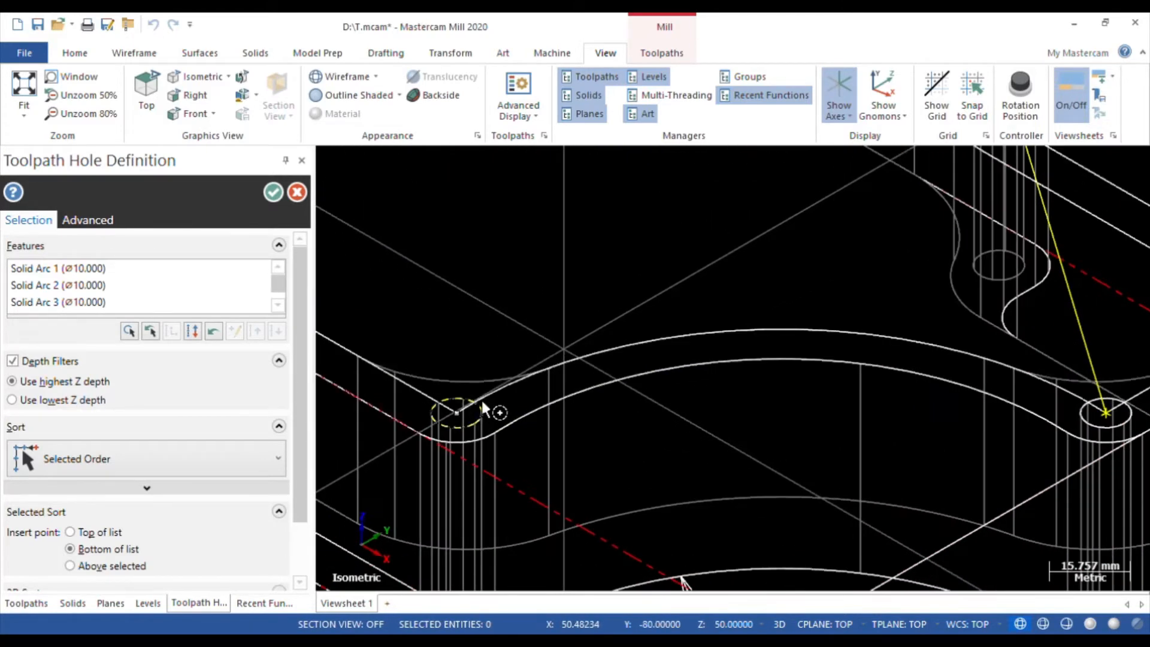
left_click(486, 411)
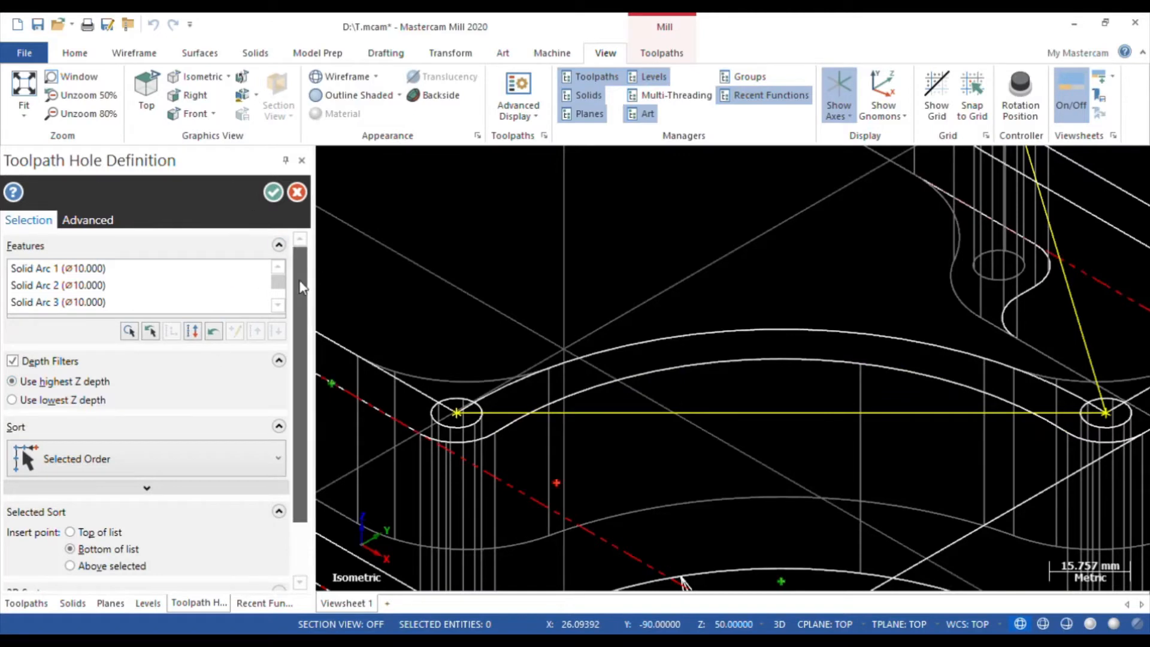
- Accept the hole selection in selected order and pick the bottom centre of a hole beside the R75 cutout as the drilling depth
scroll(303, 395, "down", 2)
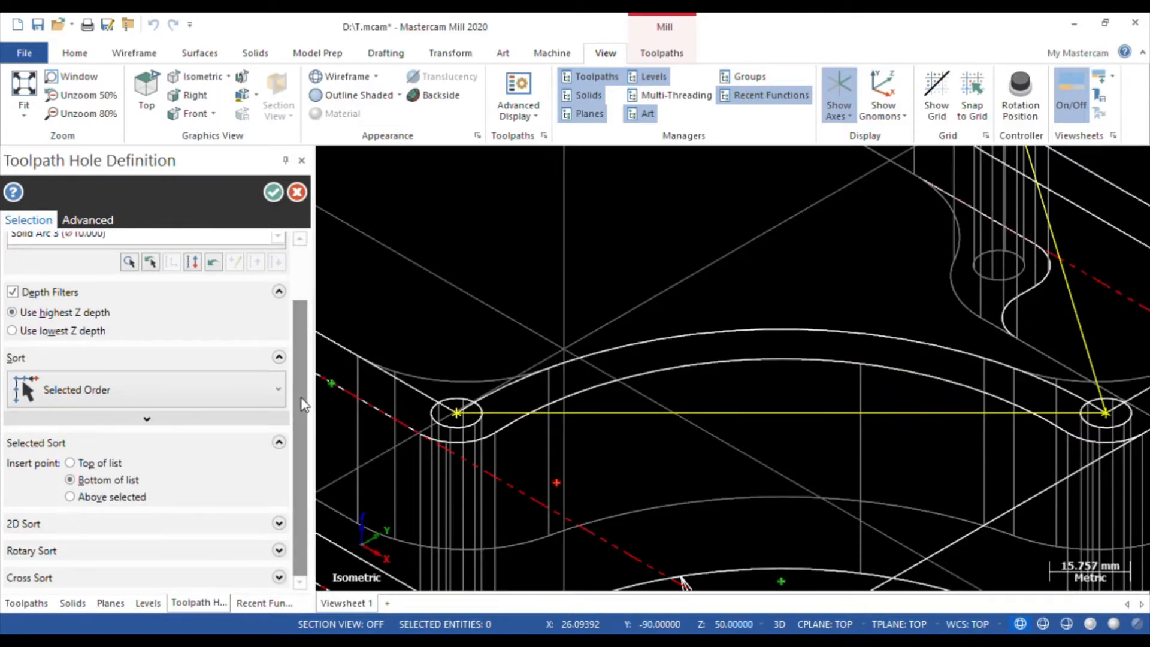
key("Return")
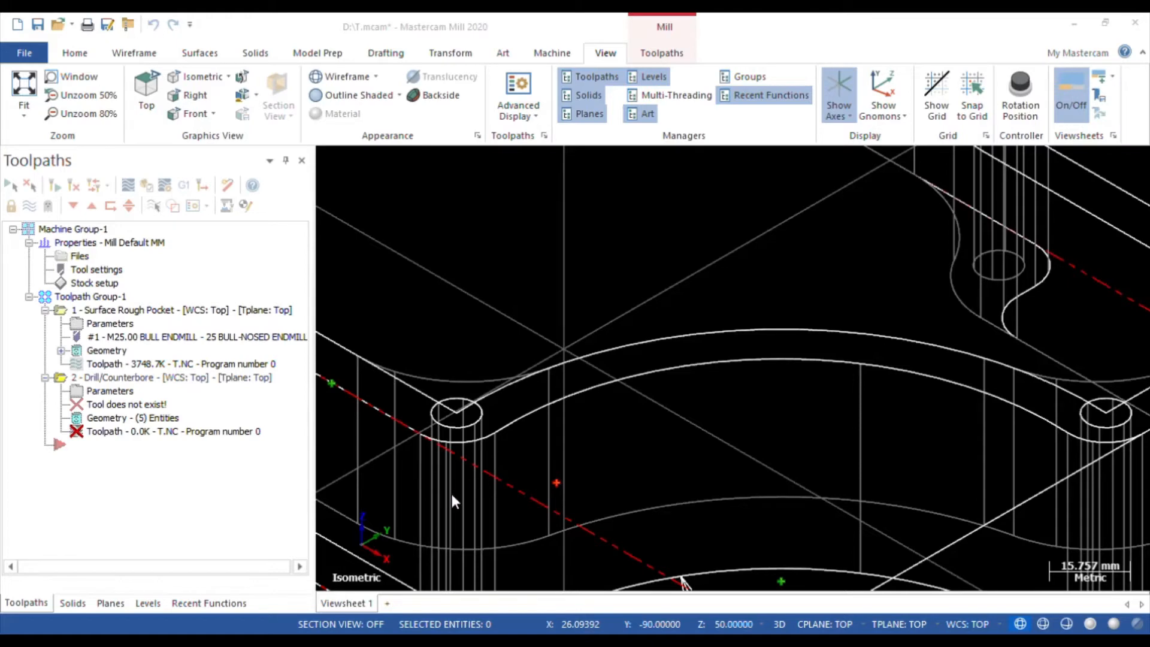
scroll(681, 333, "down", 3)
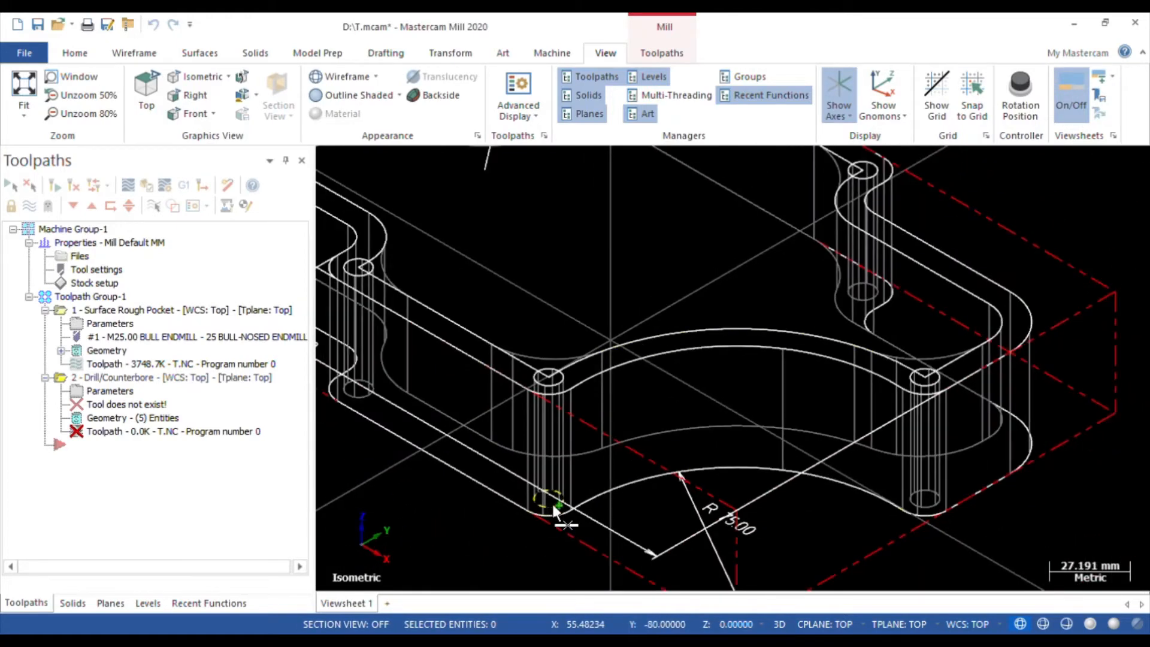
left_click(552, 506)
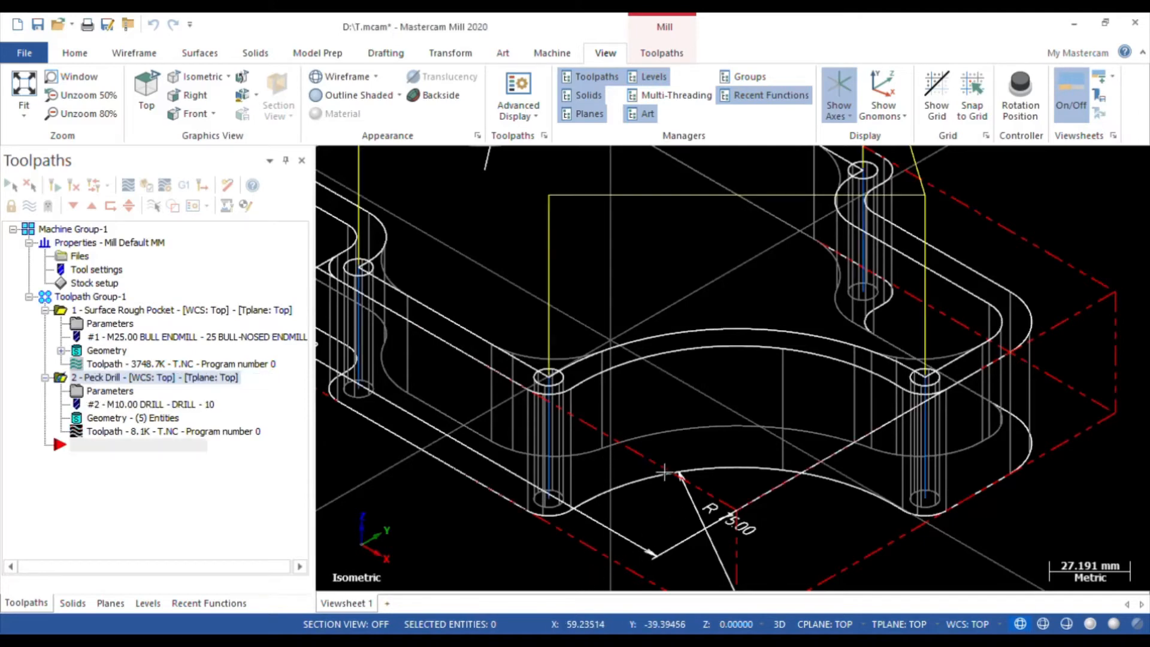
- Backplot the peck drill operation and play the tool motion through all five holes
scroll(667, 505, "down", 5)
scroll(668, 500, "down", 1)
scroll(662, 247, "up", 1)
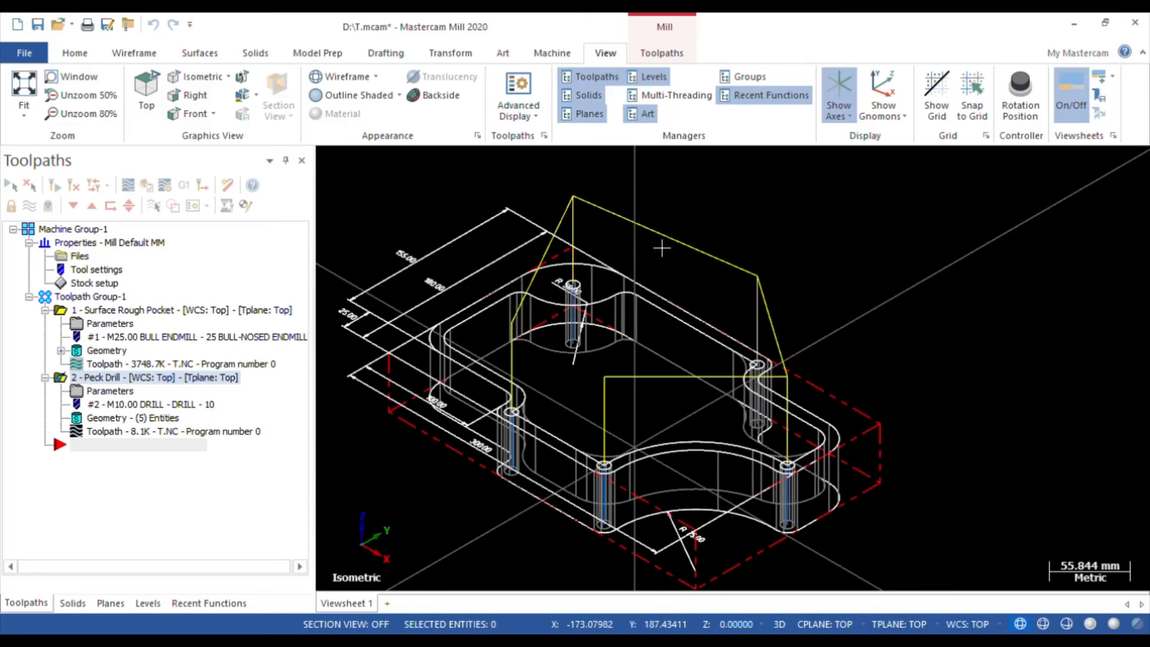
left_click(129, 186)
scroll(544, 431, "down", 1)
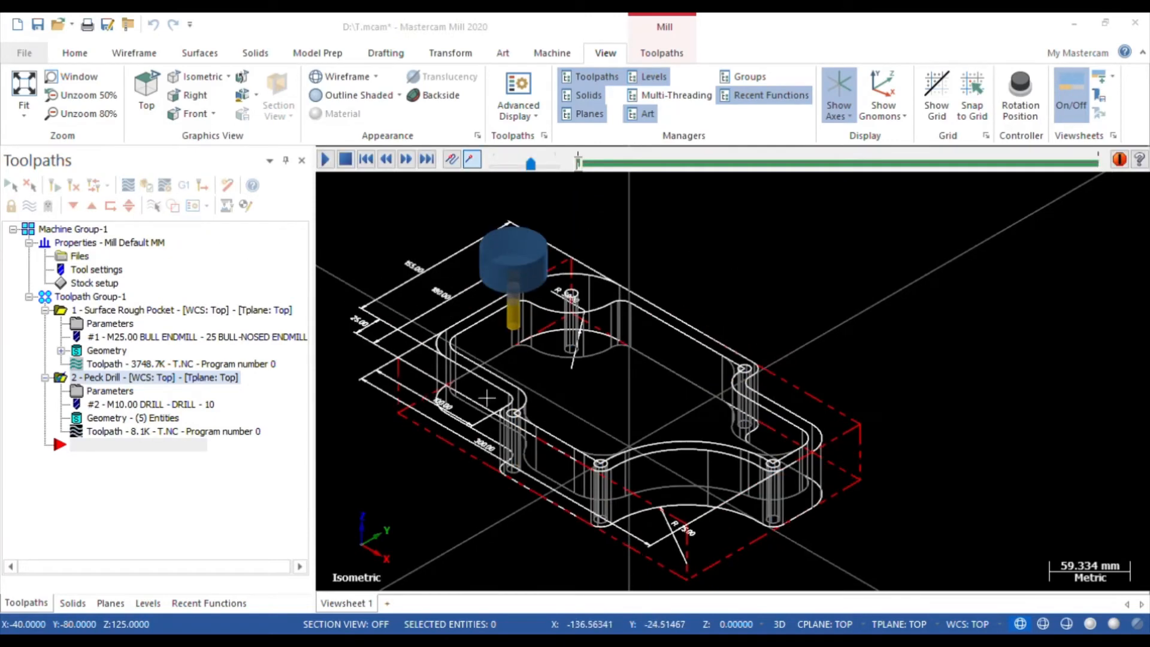
left_click(325, 159)
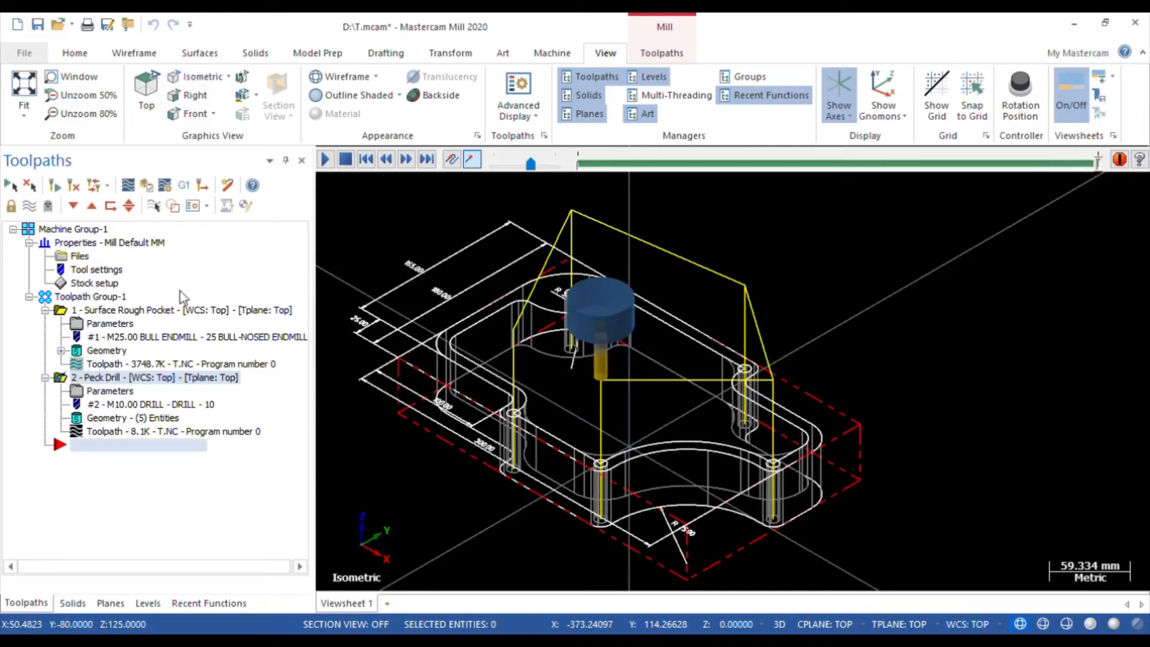
- Run the verification simulation of the programmed machining and inspect the part
left_click(145, 184)
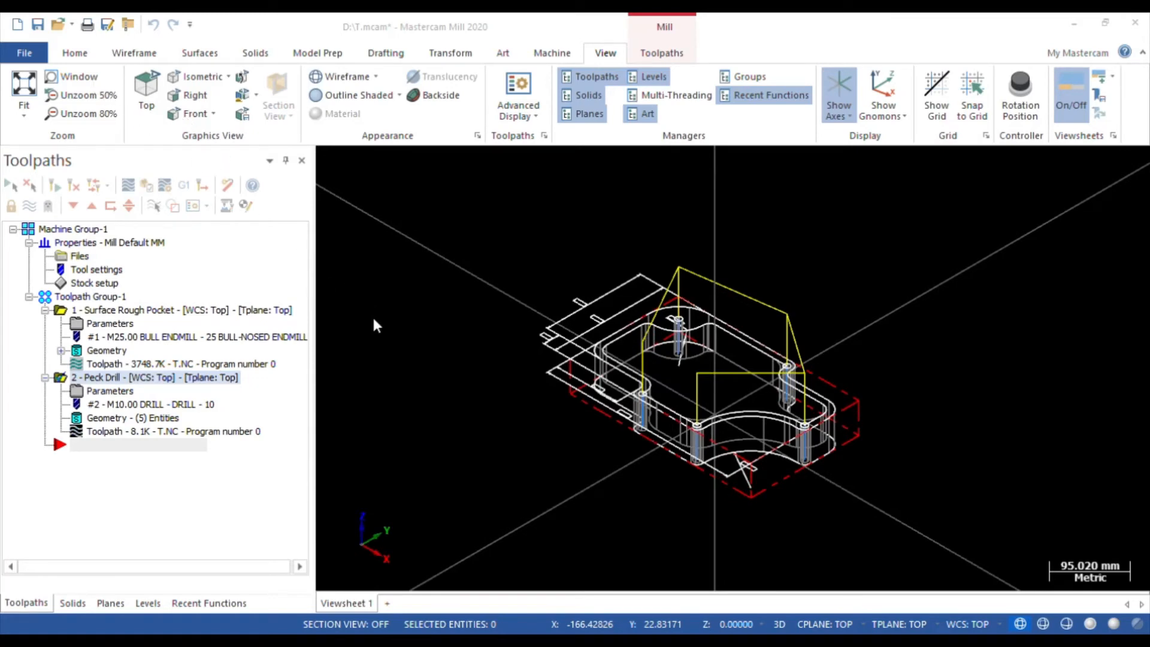
scroll(443, 362, "down", 1)
scroll(396, 319, "up", 1)
scroll(411, 291, "down", 5)
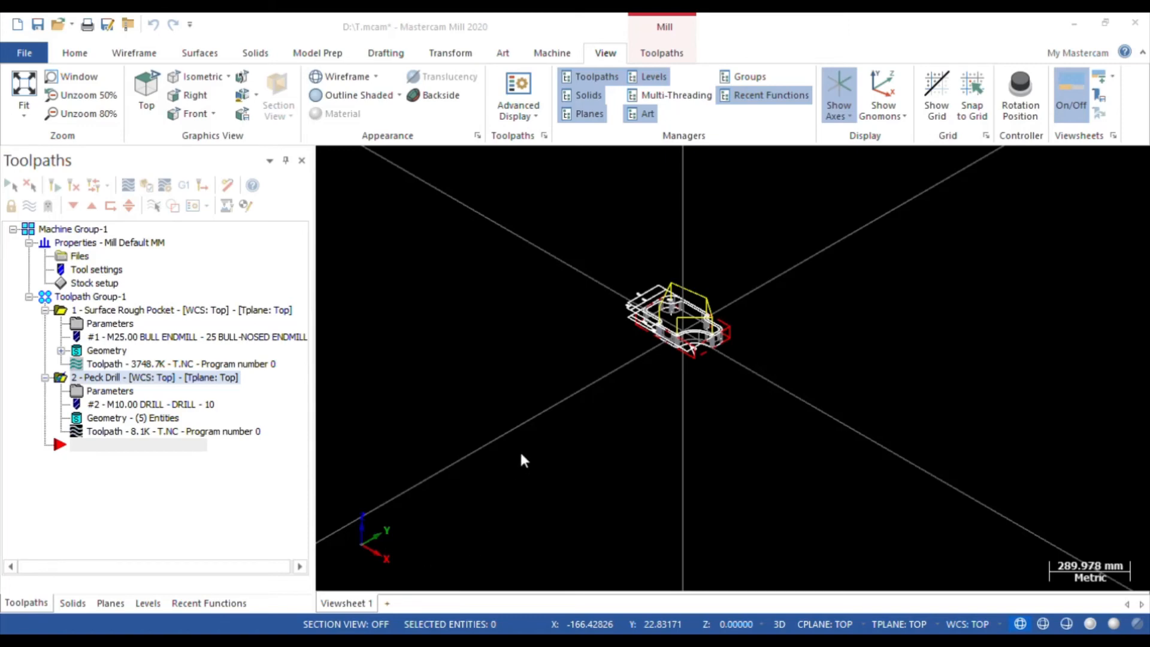
scroll(517, 386, "down", 3)
scroll(520, 440, "up", 2)
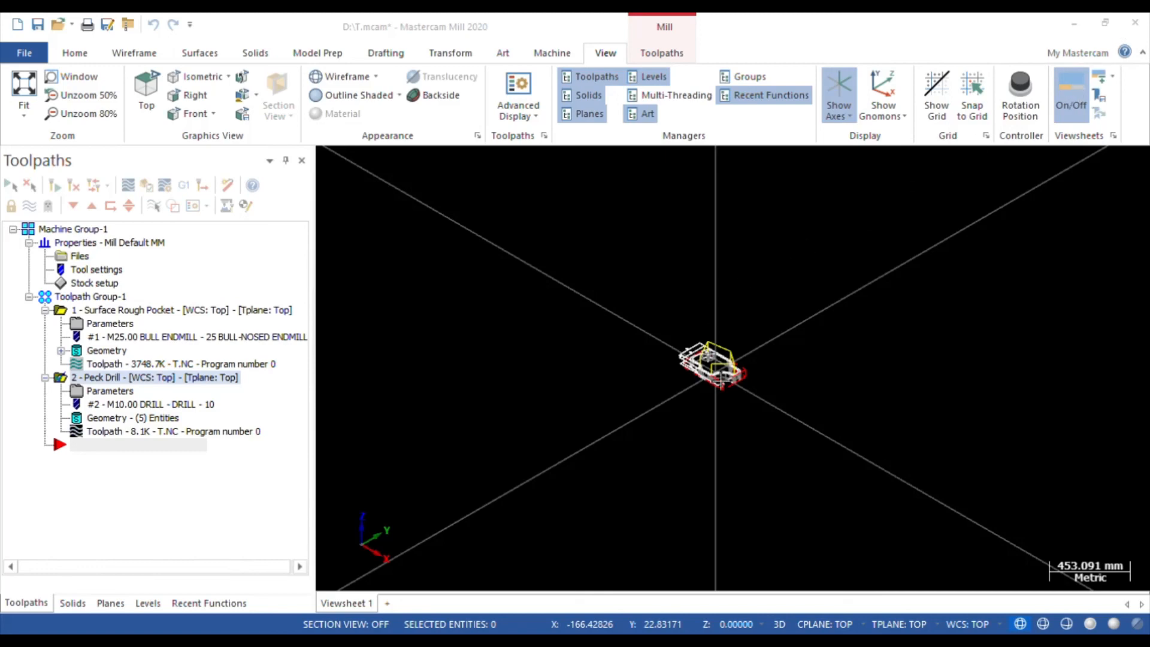
scroll(754, 346, "up", 10)
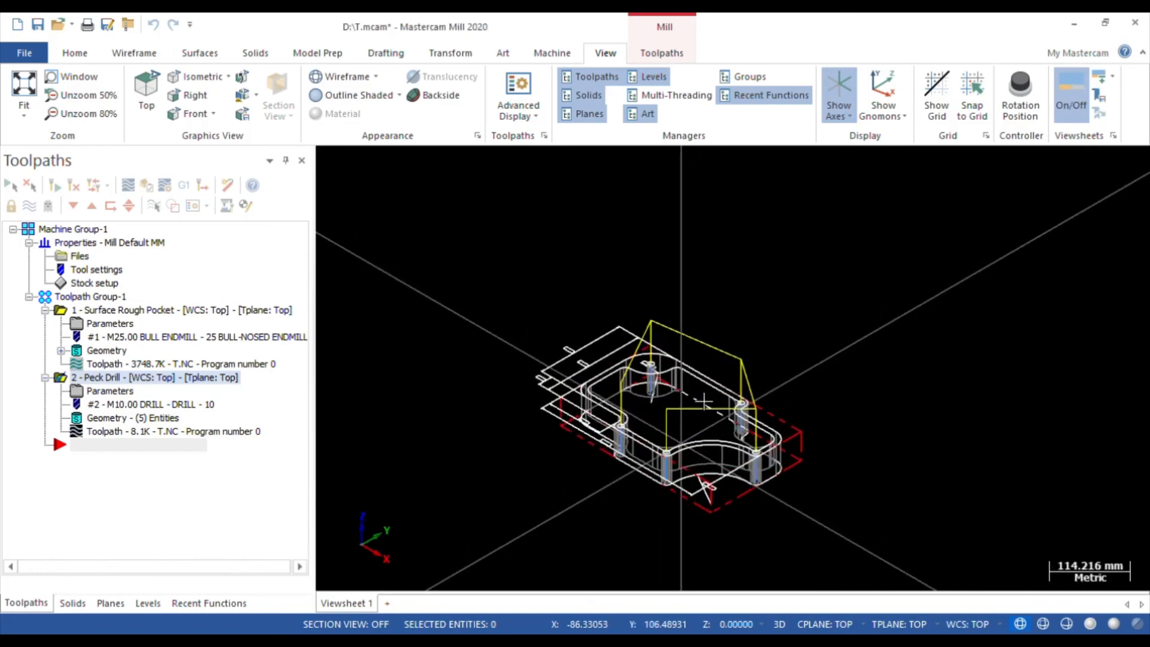